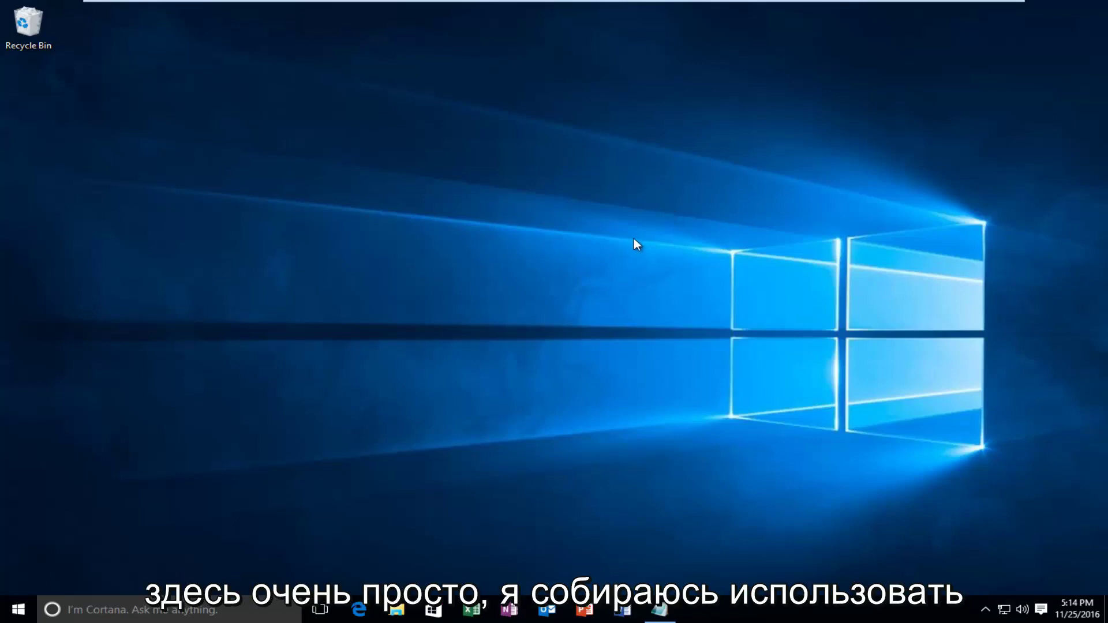
pyautogui.click(660, 610)
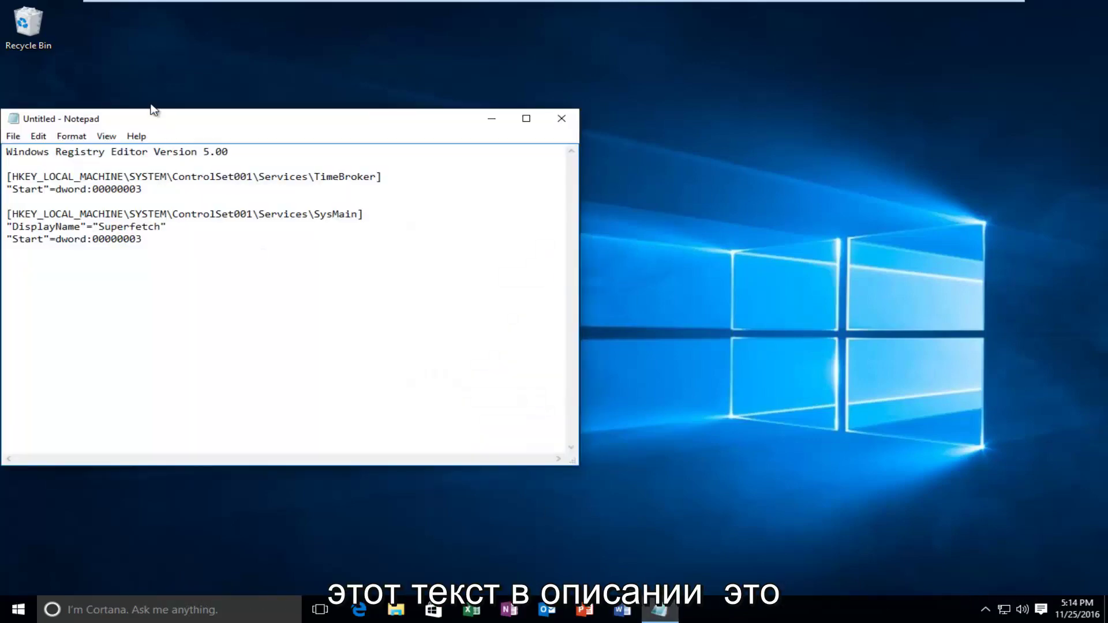
pyautogui.moveTo(151, 110); pyautogui.dragTo(435, 117)
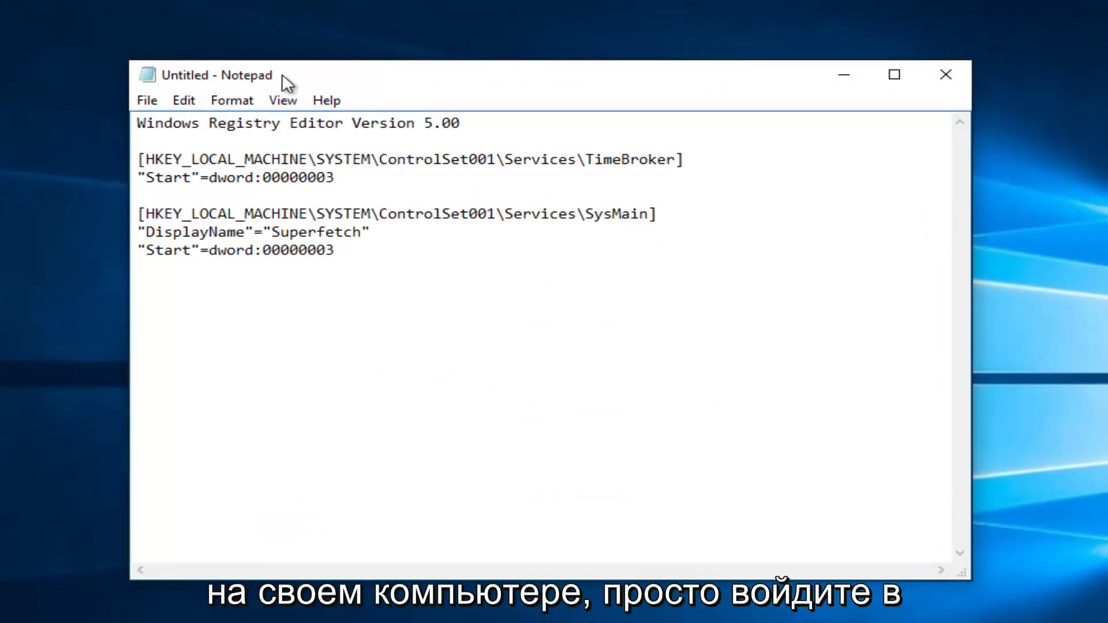
pyautogui.press('super+r')
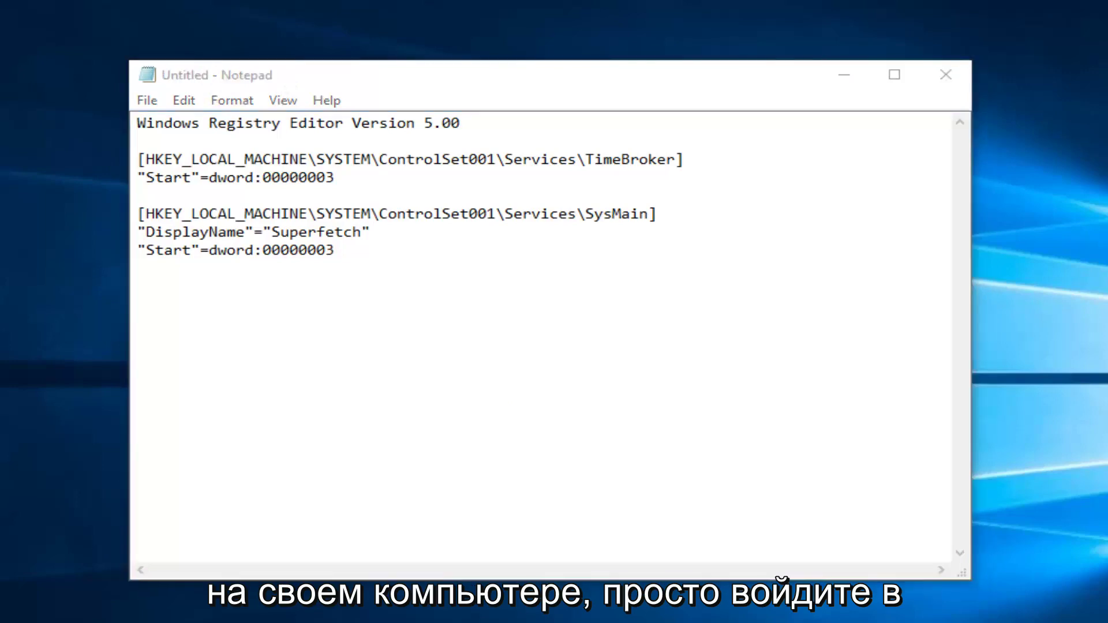
pyautogui.press('super')
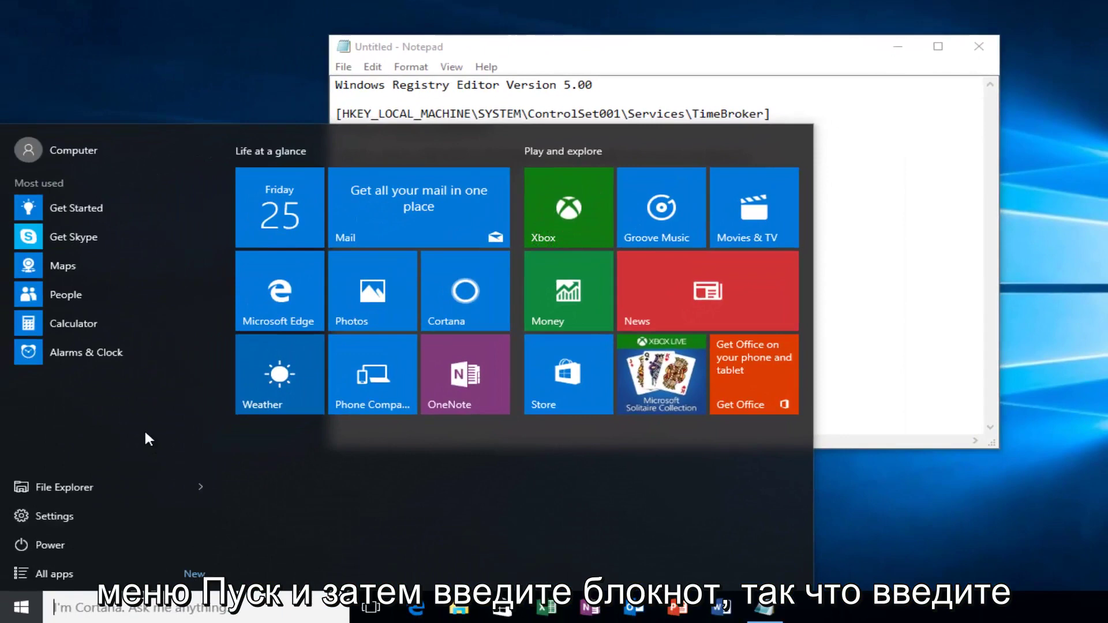
pyautogui.write('notepad')
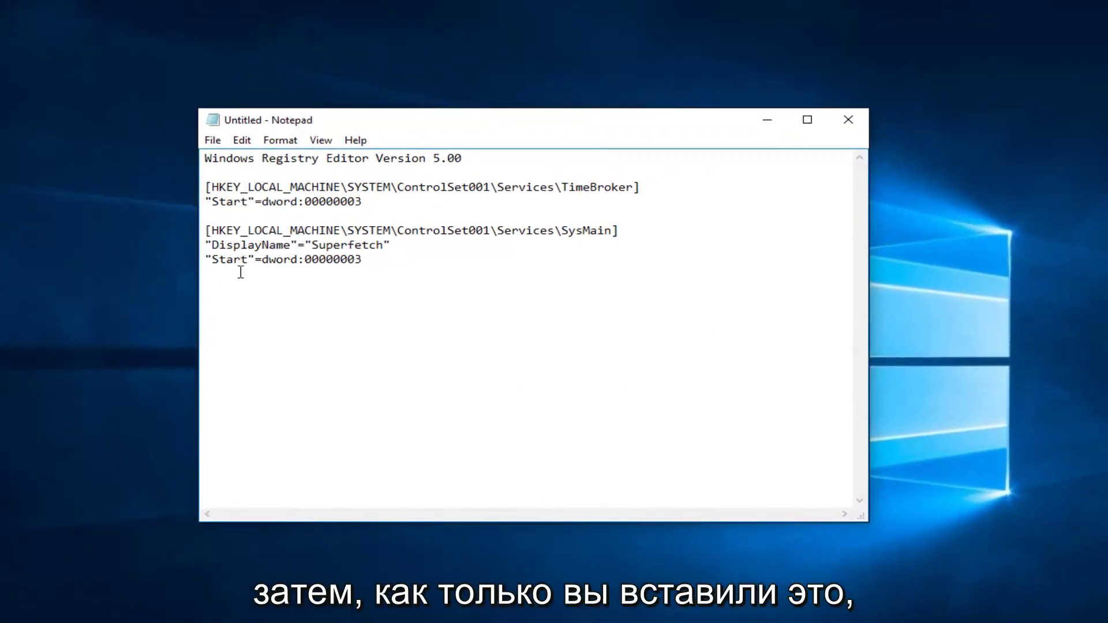
pyautogui.rightClick(489, 326)
pyautogui.click(436, 306)
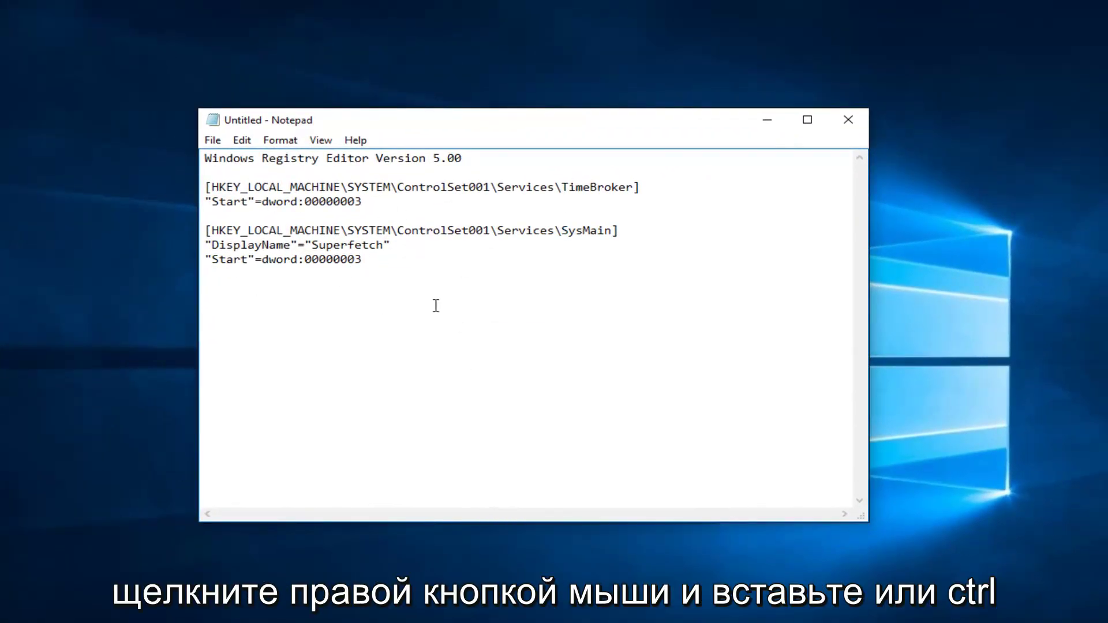
# Save the registry text to the Desktop as fixfile.reg with file type All Files.
pyautogui.click(213, 141)
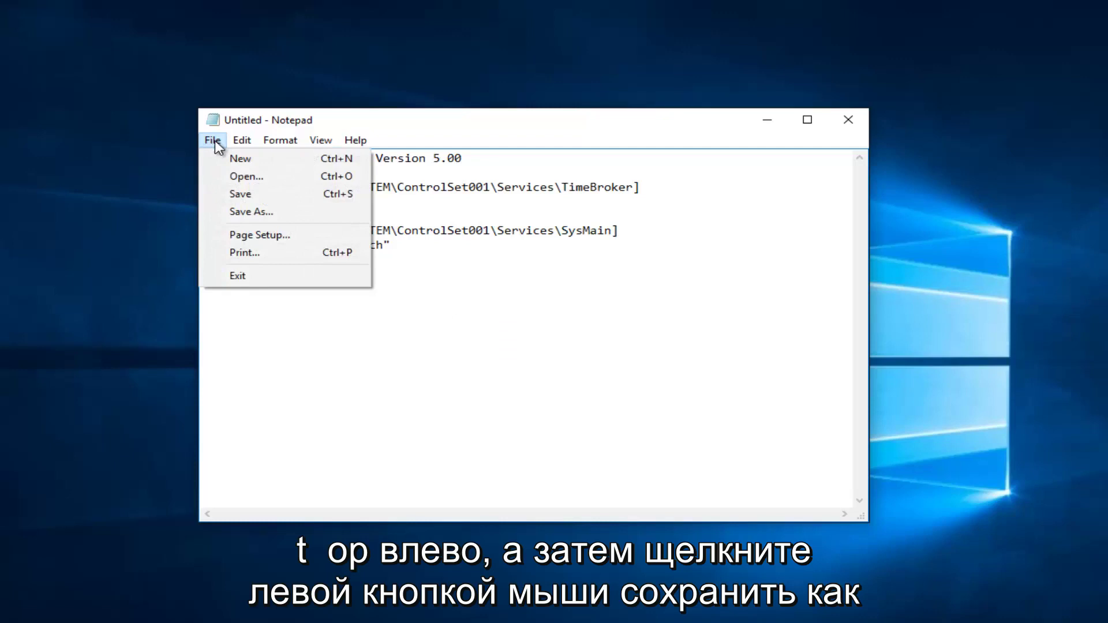
pyautogui.click(246, 213)
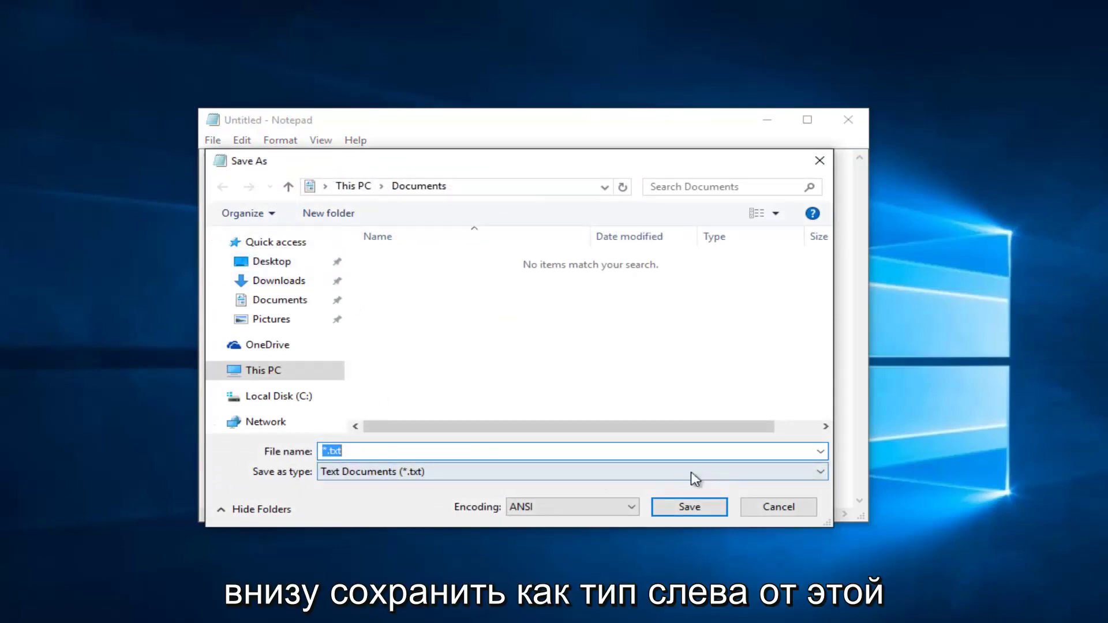
pyautogui.click(820, 475)
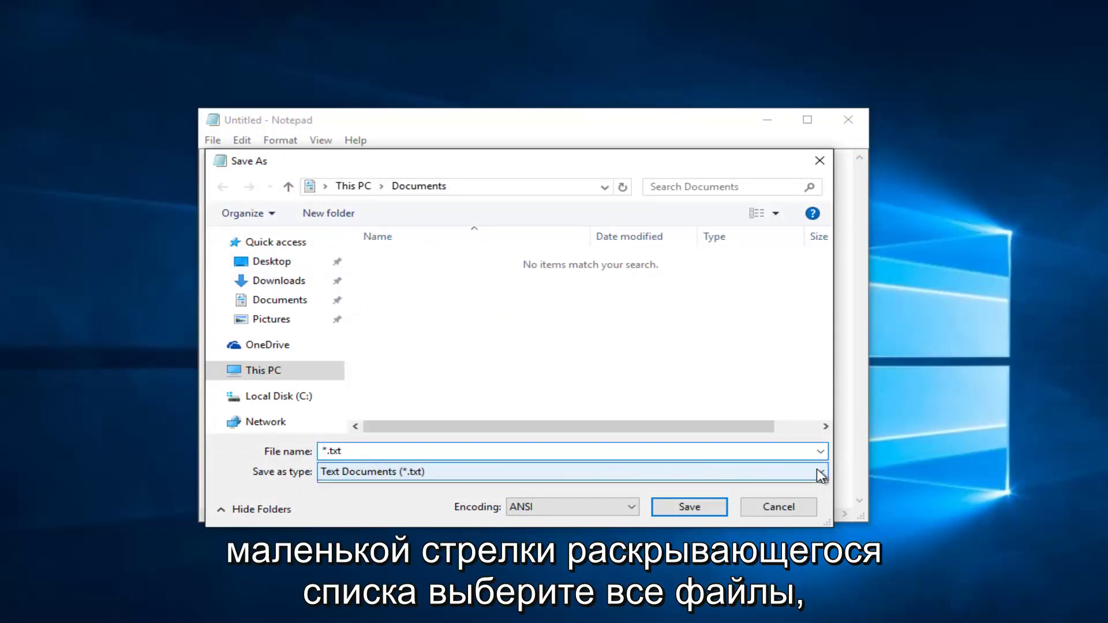
pyautogui.click(365, 500)
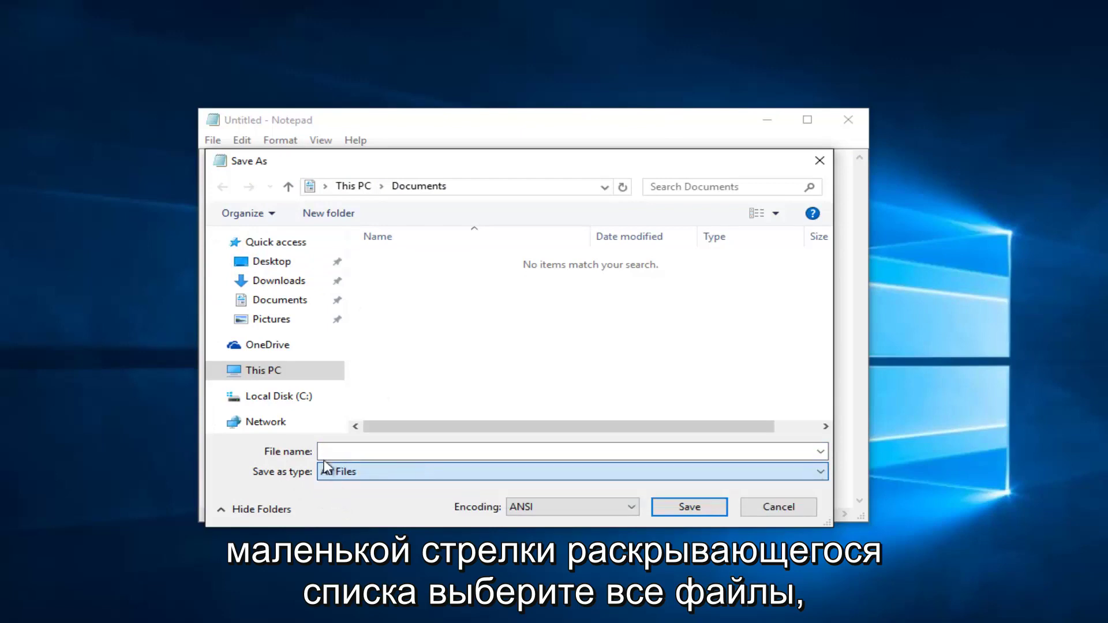
pyautogui.click(330, 451)
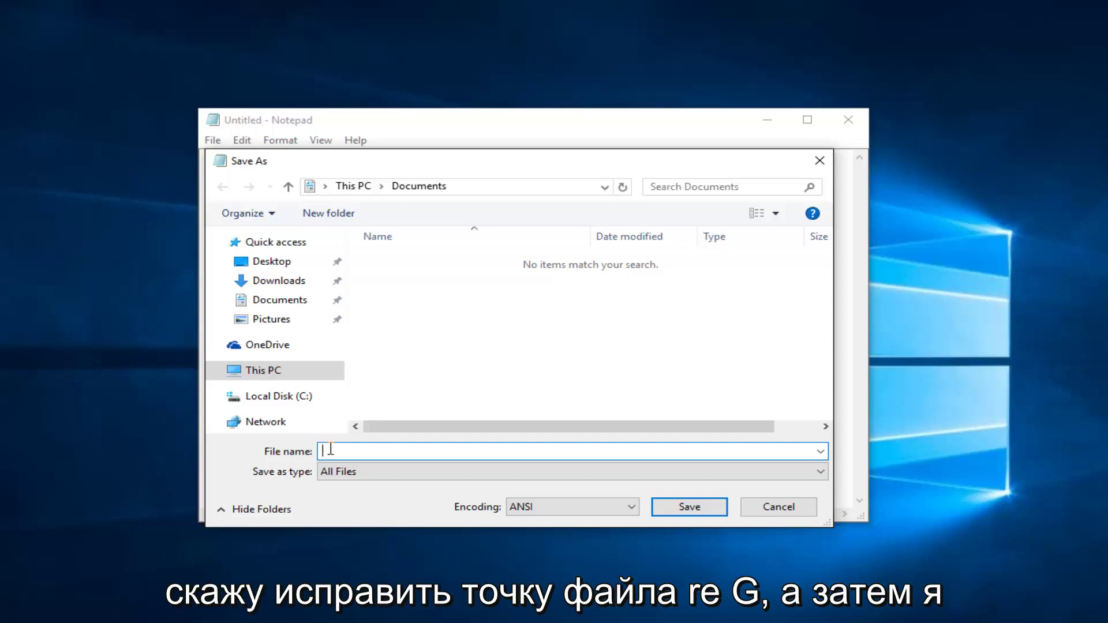
pyautogui.write('fixfile')
pyautogui.write('.re')
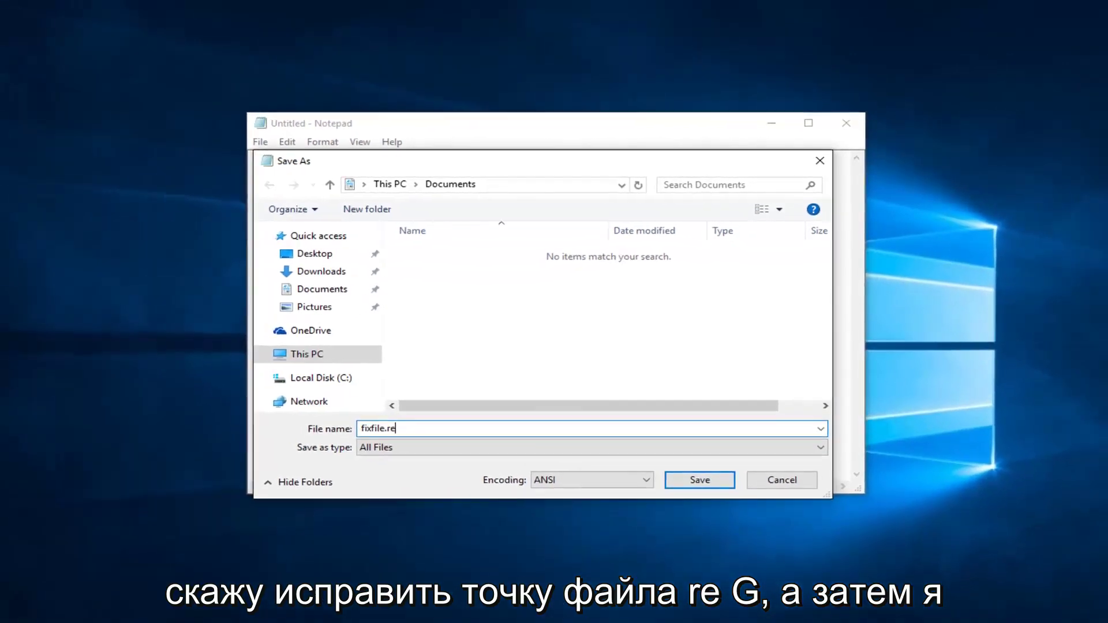
pyautogui.write('g')
pyautogui.press('Tab')
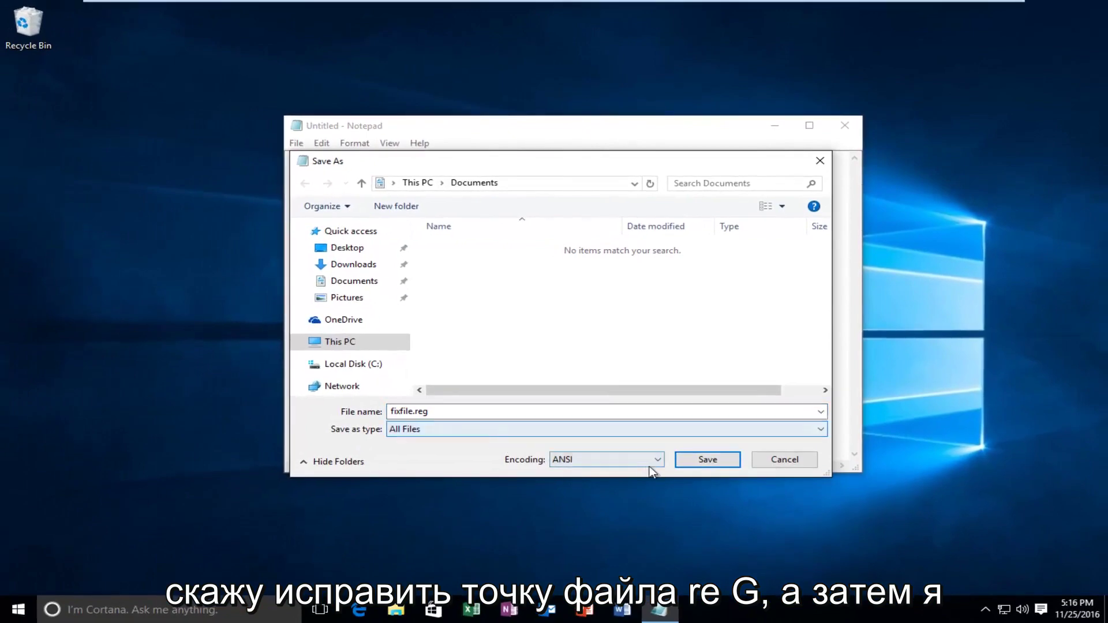
pyautogui.click(345, 250)
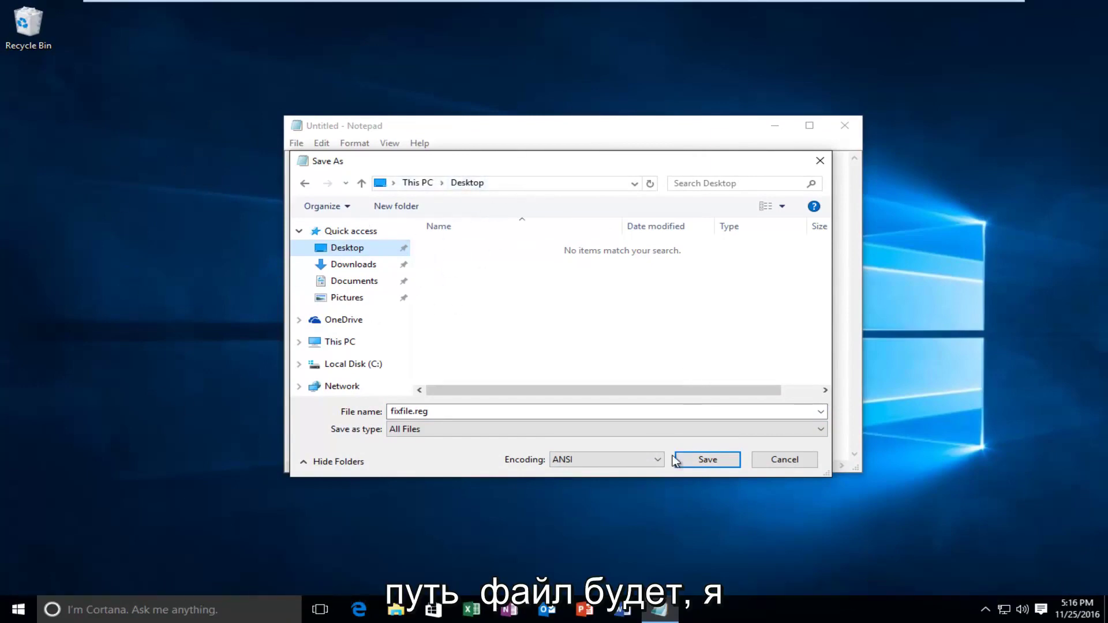
pyautogui.click(699, 460)
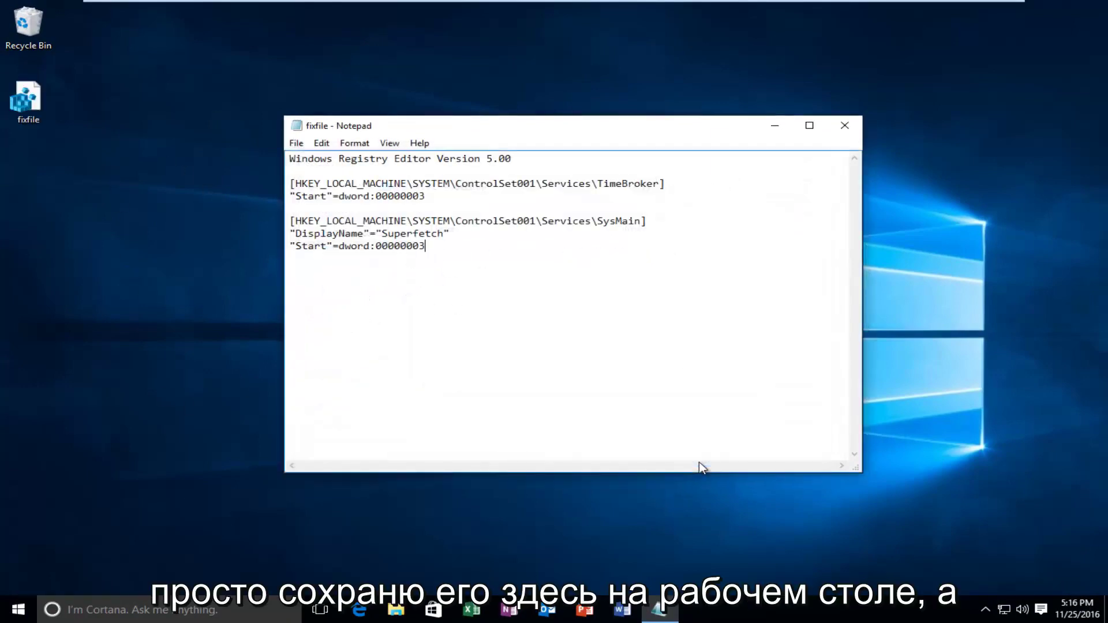
# Close Notepad and run fixfile from the desktop, allowing and confirming the registry merge.
pyautogui.click(842, 125)
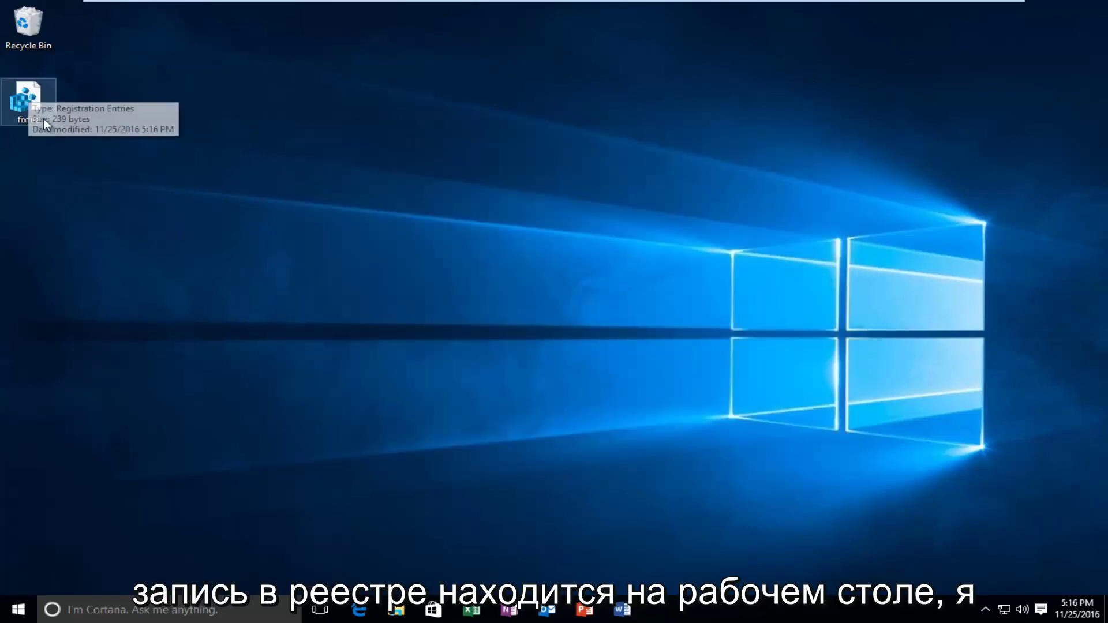
pyautogui.doubleClick(33, 105)
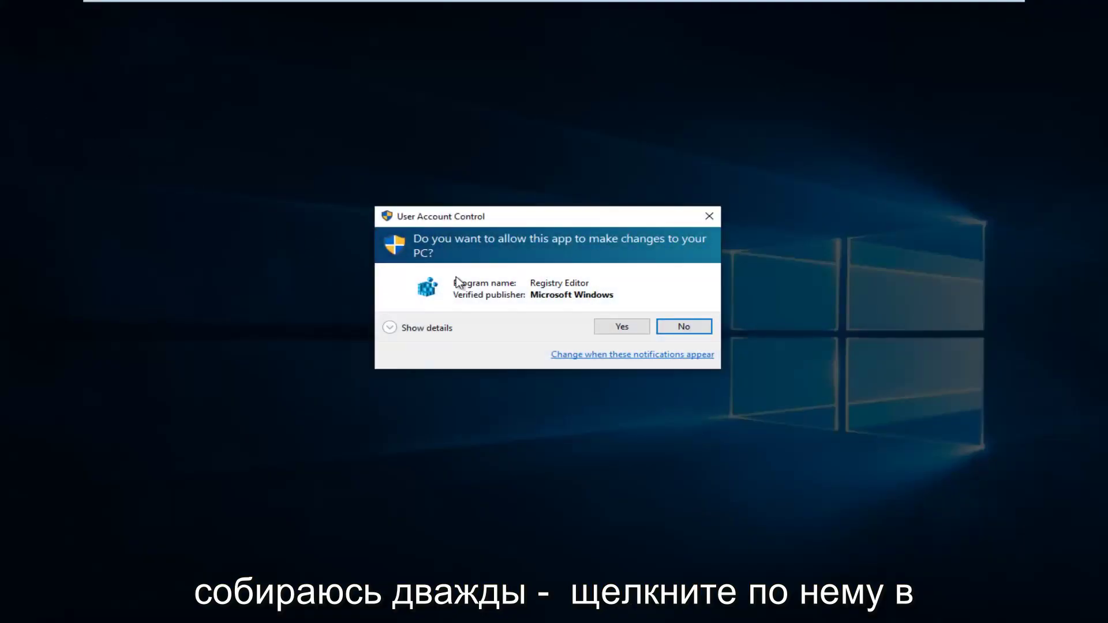
pyautogui.click(609, 321)
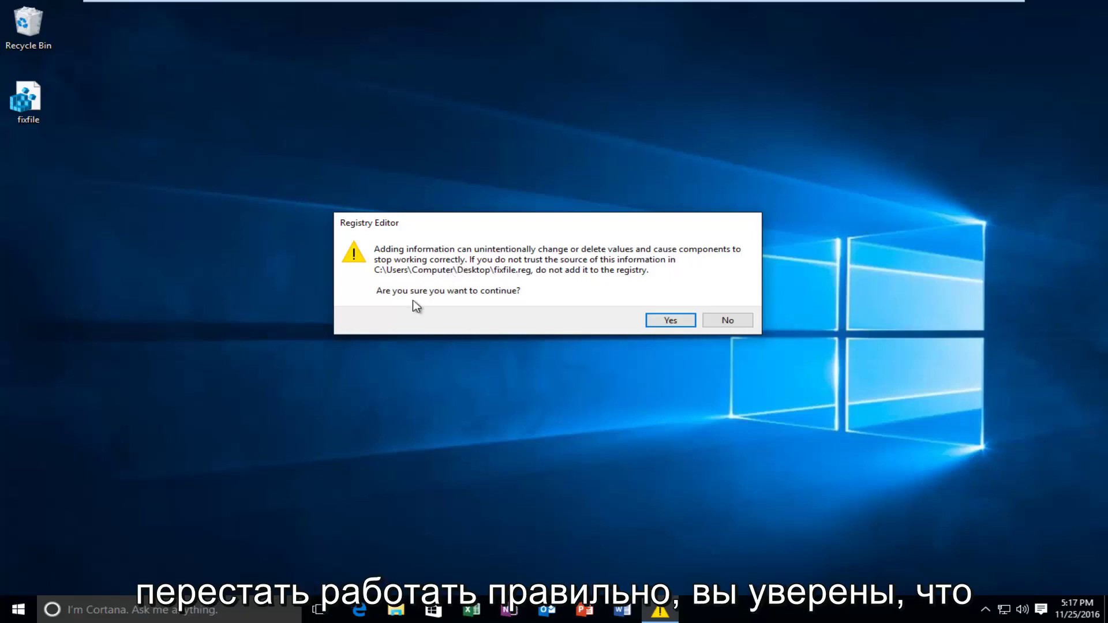
pyautogui.click(665, 320)
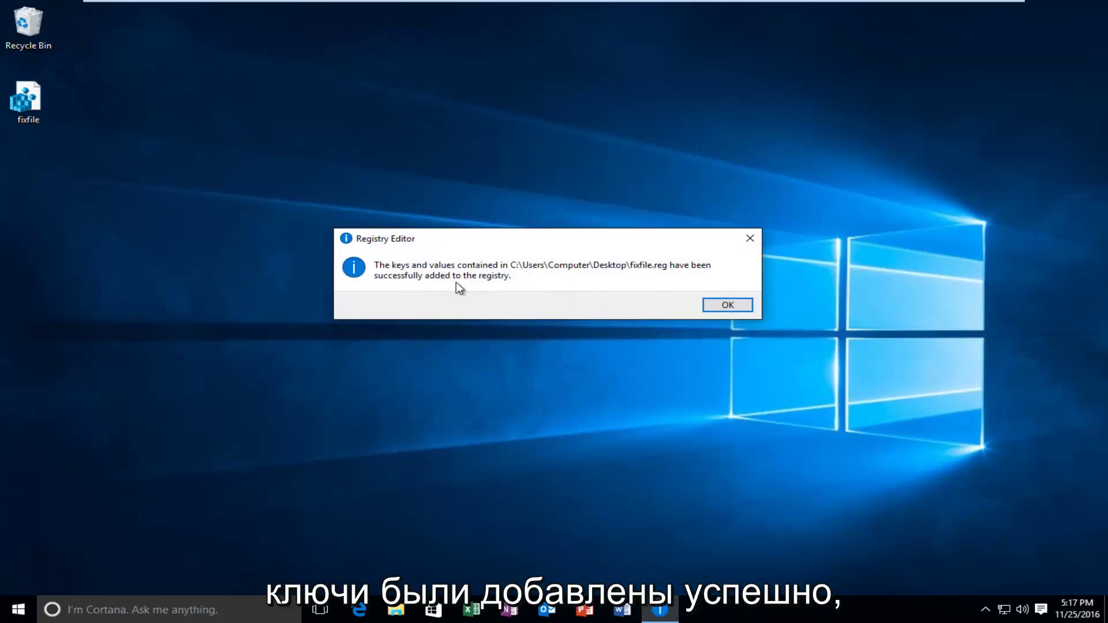
pyautogui.click(726, 305)
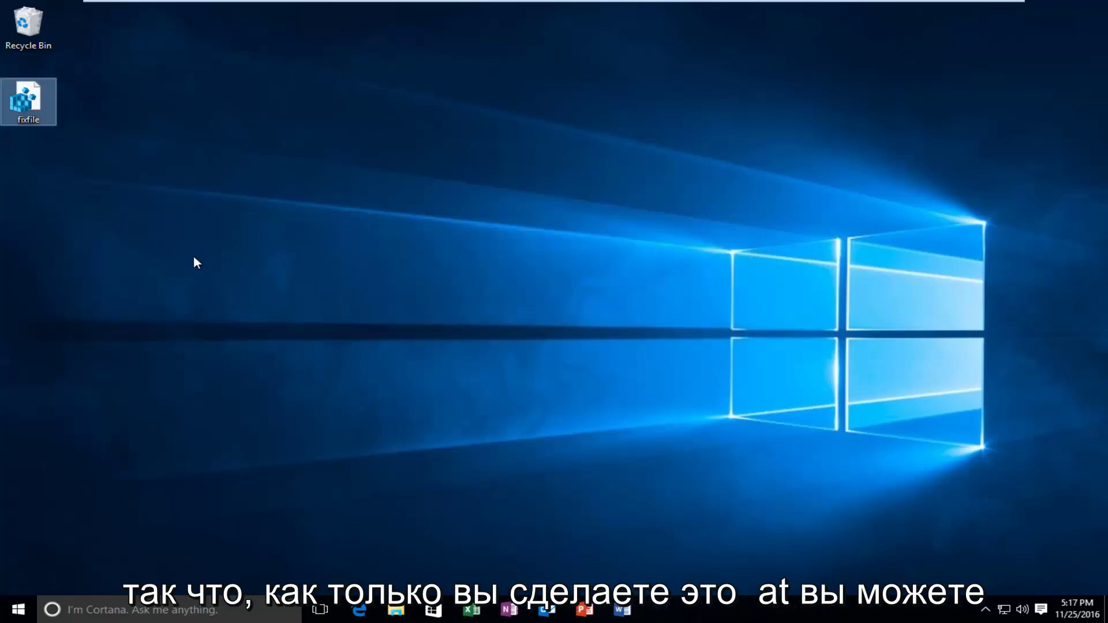
pyautogui.click(194, 258)
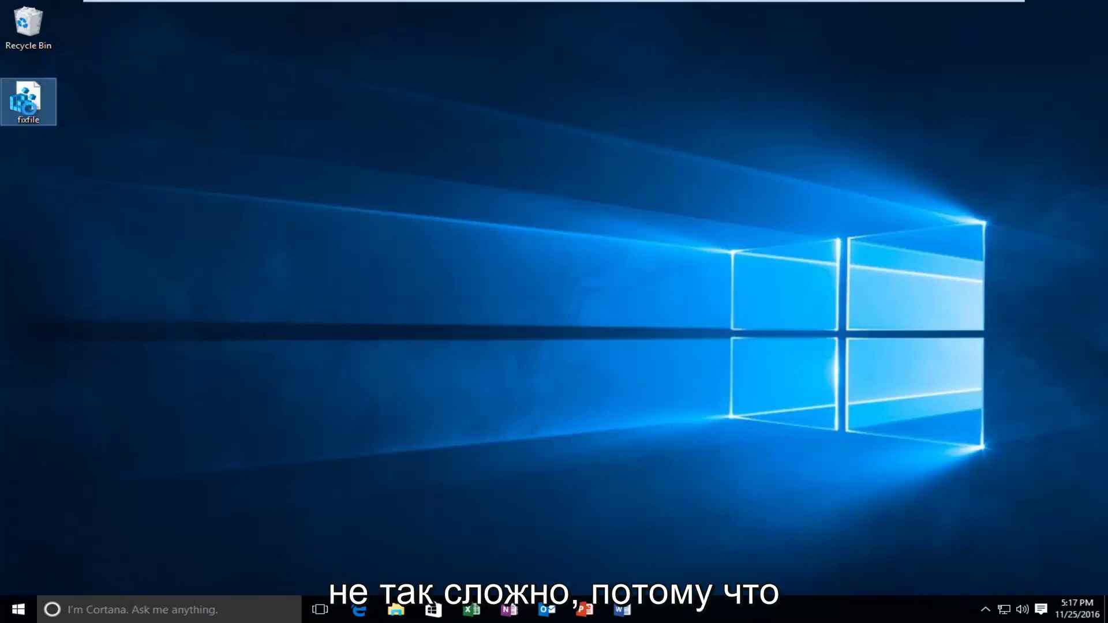
# Open fixfile with Notepad via Open with > More apps to view its entries.
pyautogui.rightClick(27, 110)
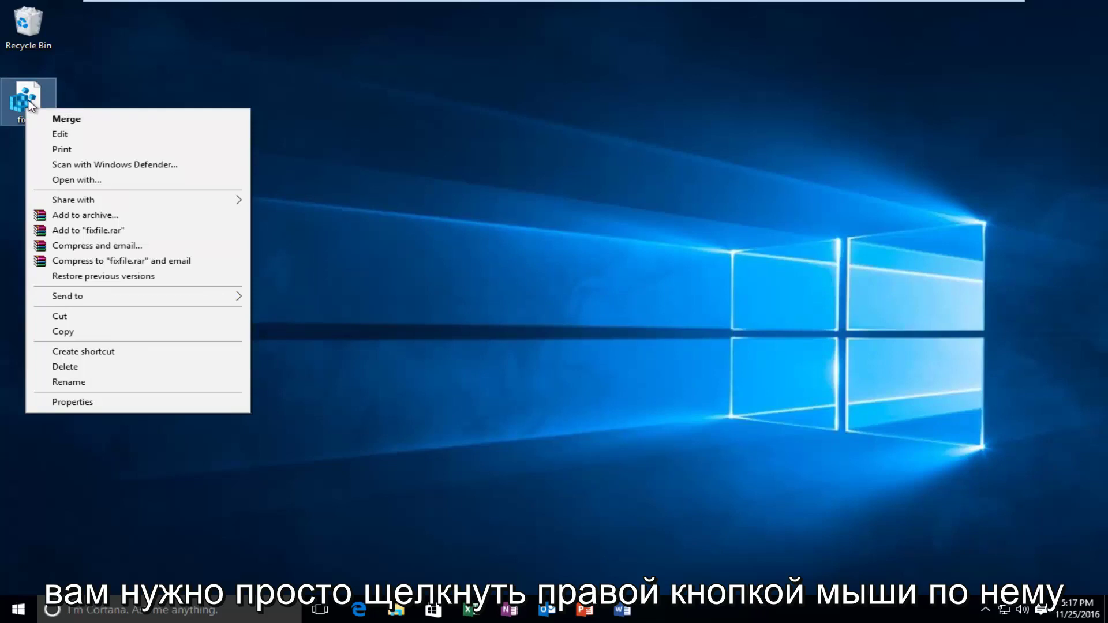
pyautogui.click(80, 179)
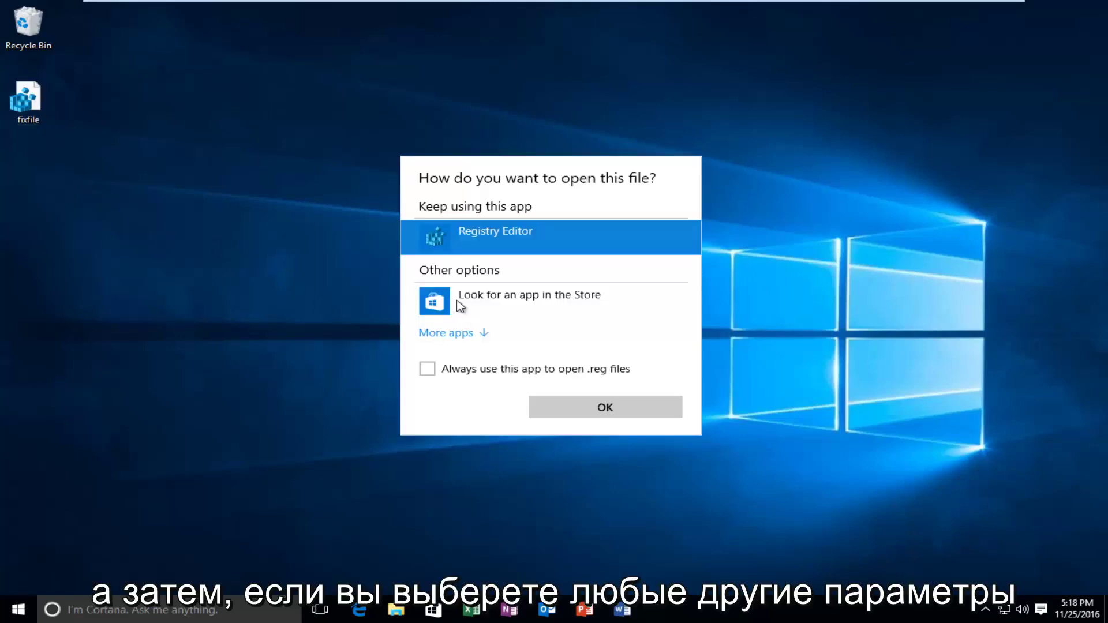
pyautogui.click(469, 334)
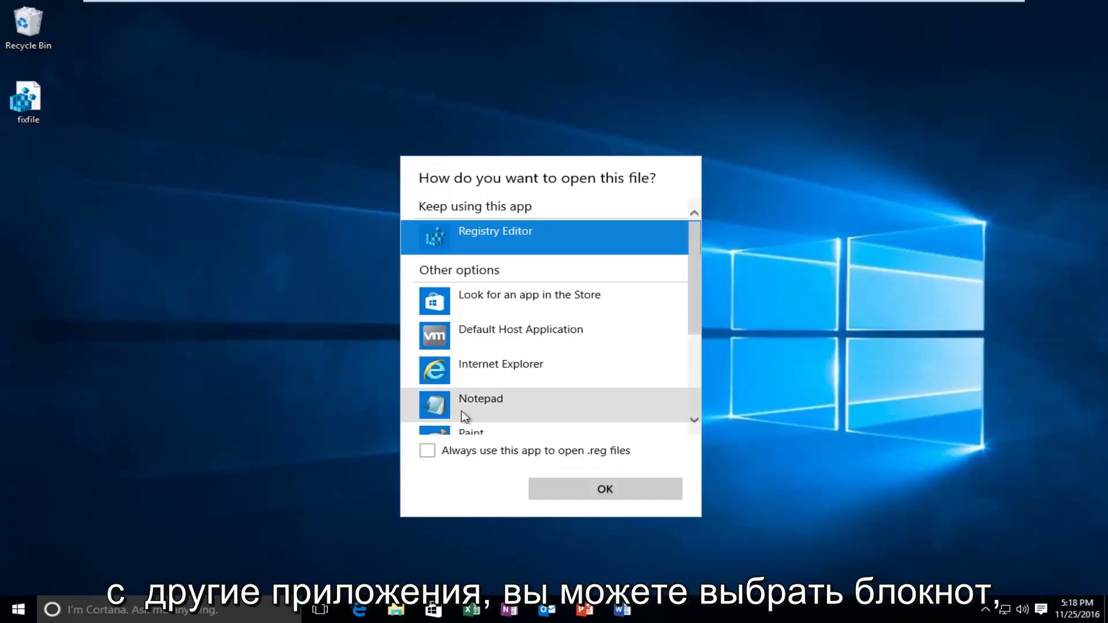
pyautogui.click(464, 417)
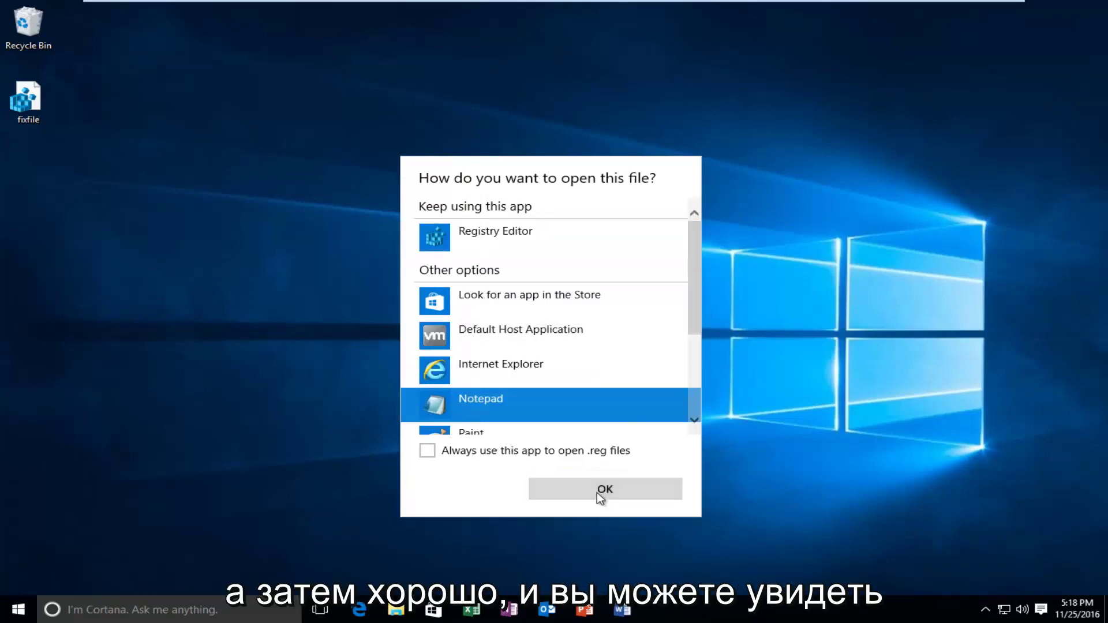
pyautogui.click(597, 492)
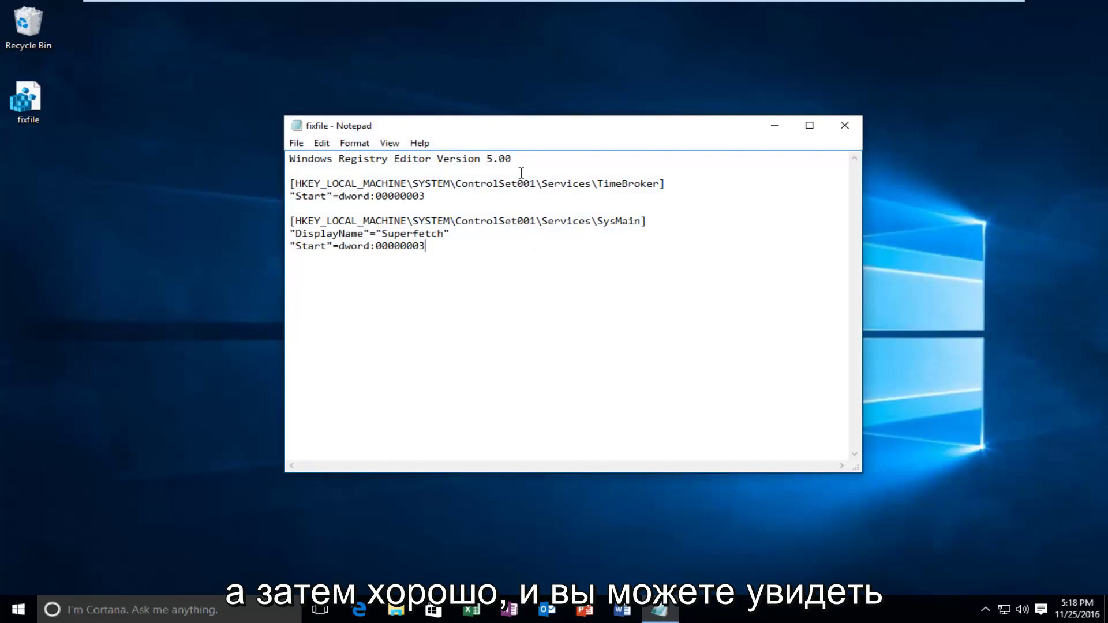
# Briefly select the first registry key path, then close fixfile in Notepad.
pyautogui.moveTo(386, 183); pyautogui.dragTo(566, 214)
pyautogui.click(502, 298)
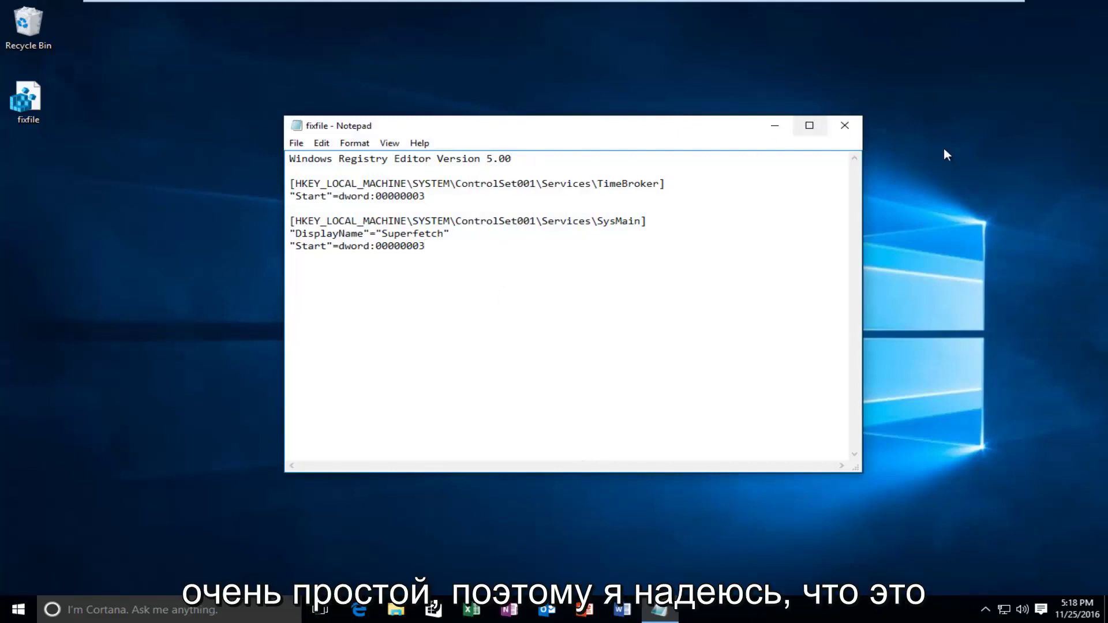
pyautogui.click(845, 124)
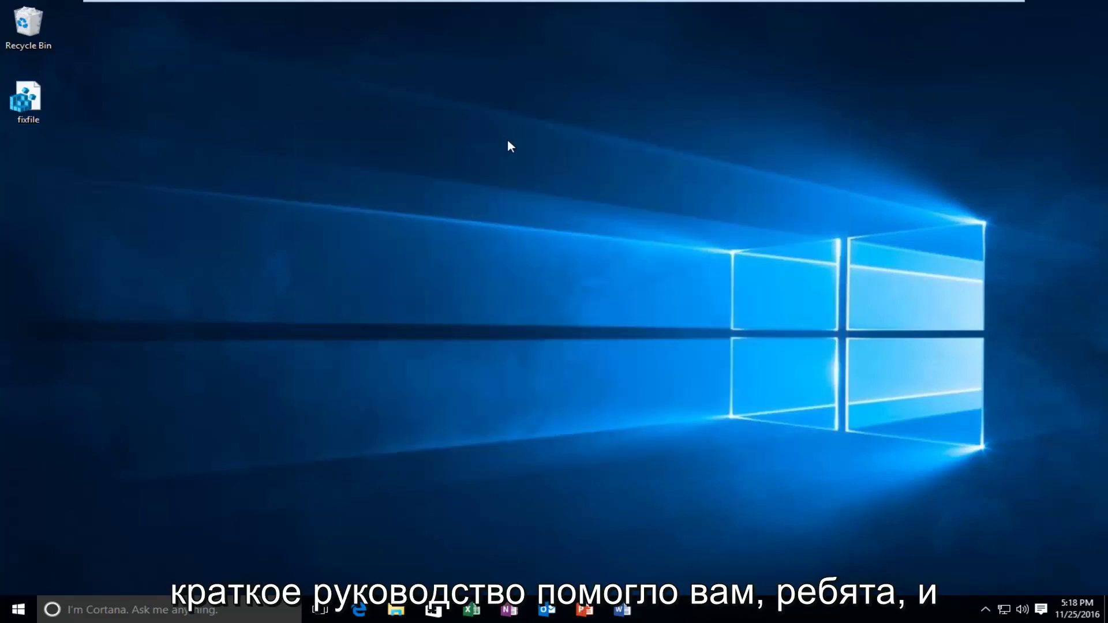